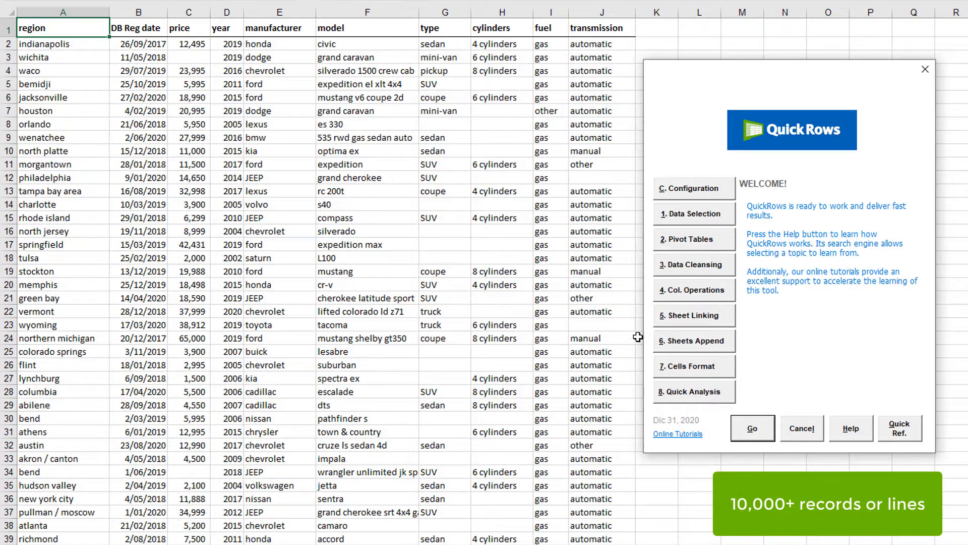
- Run QuickRows Quick Analysis on the vehicle table and dismiss the advanced-filters help message
click(728, 387)
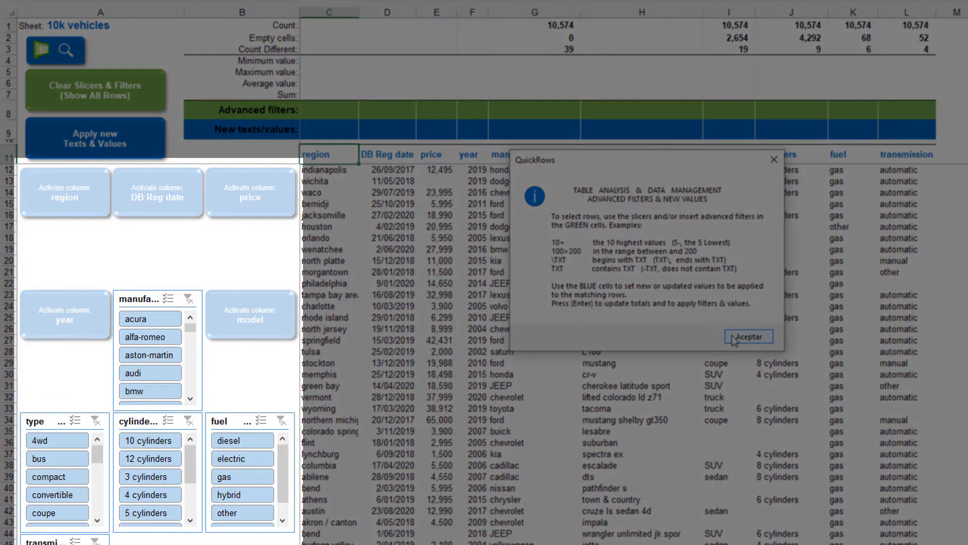
click(741, 337)
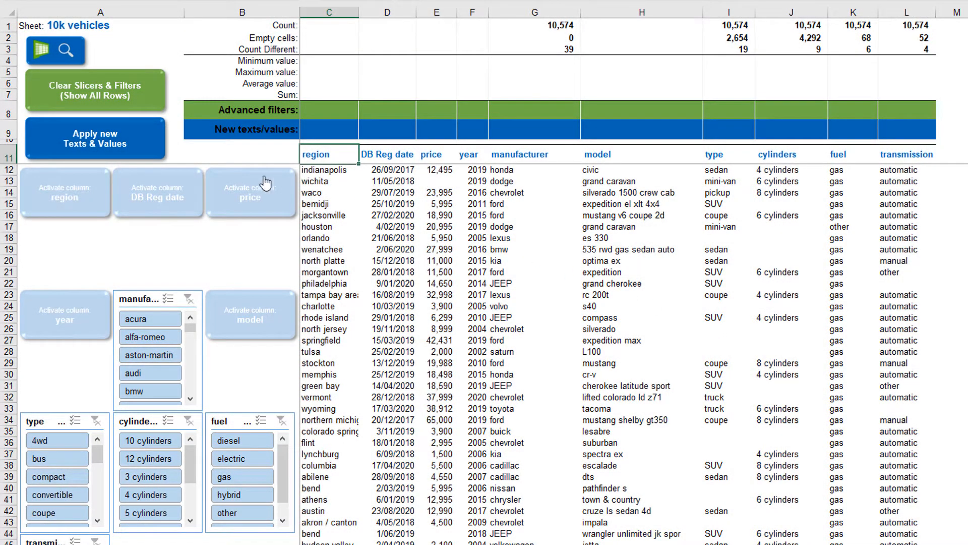
- Add a DB Reg date slicer, filter to the 284 bmw rows, and try a model slicer
click(172, 178)
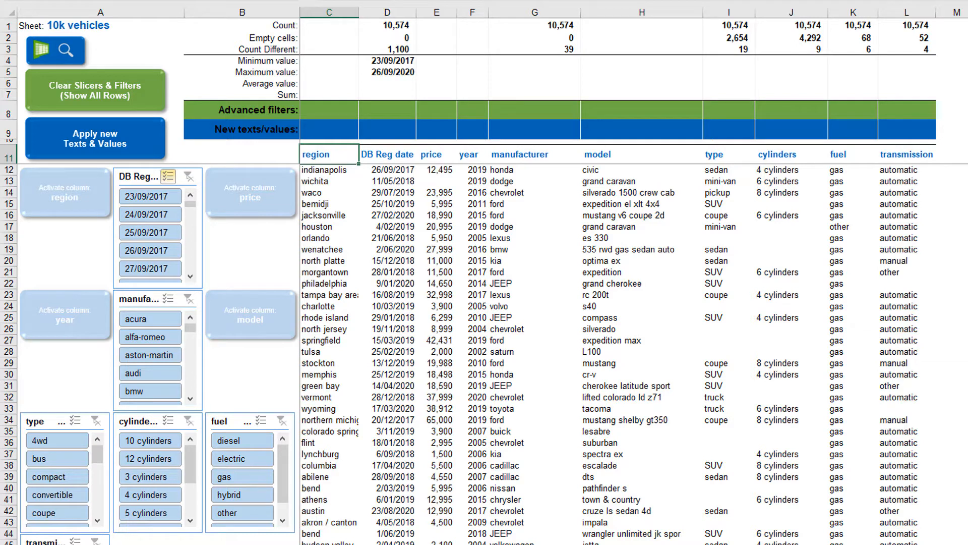
click(171, 389)
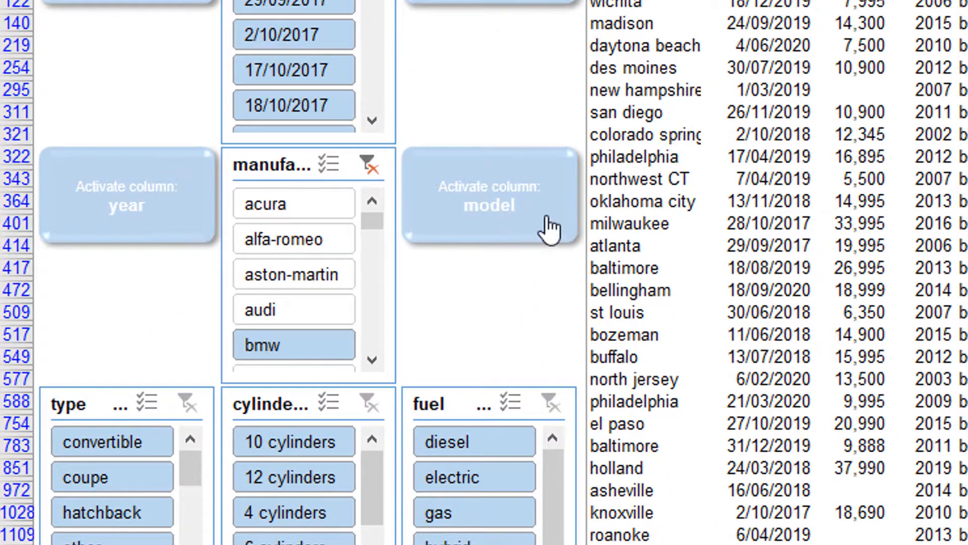
click(547, 218)
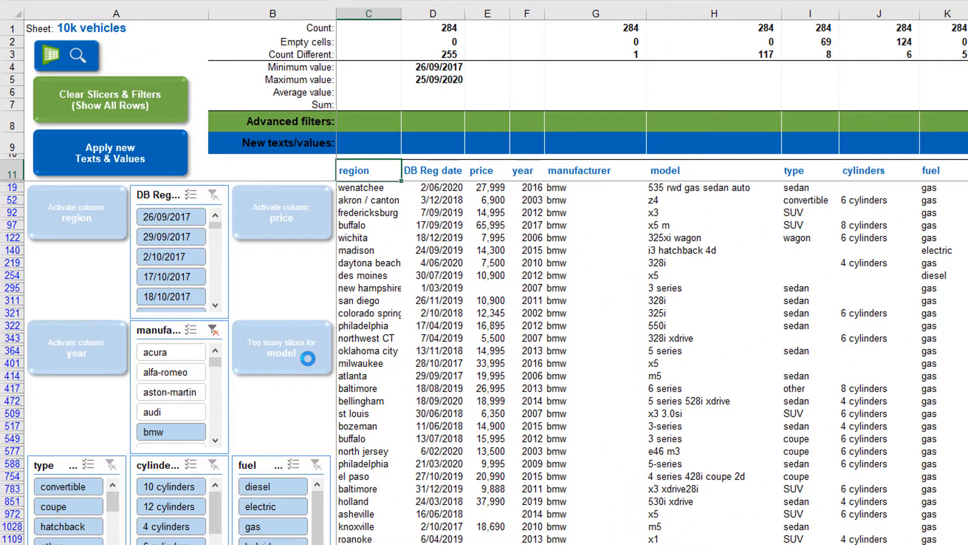
- Filter the model column to X3, then clear all slicers and filters to show 10,574 rows
click(752, 120)
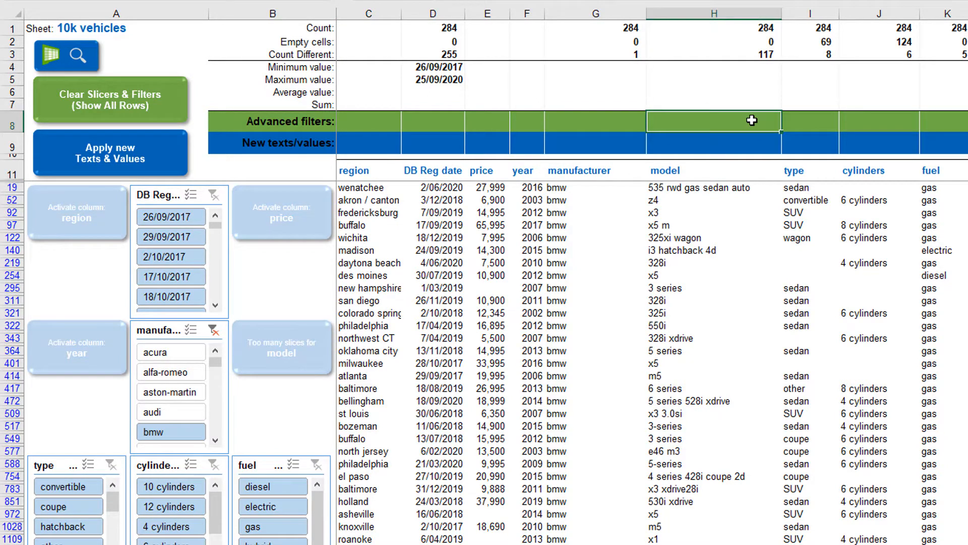
text(x3)
key(Return)
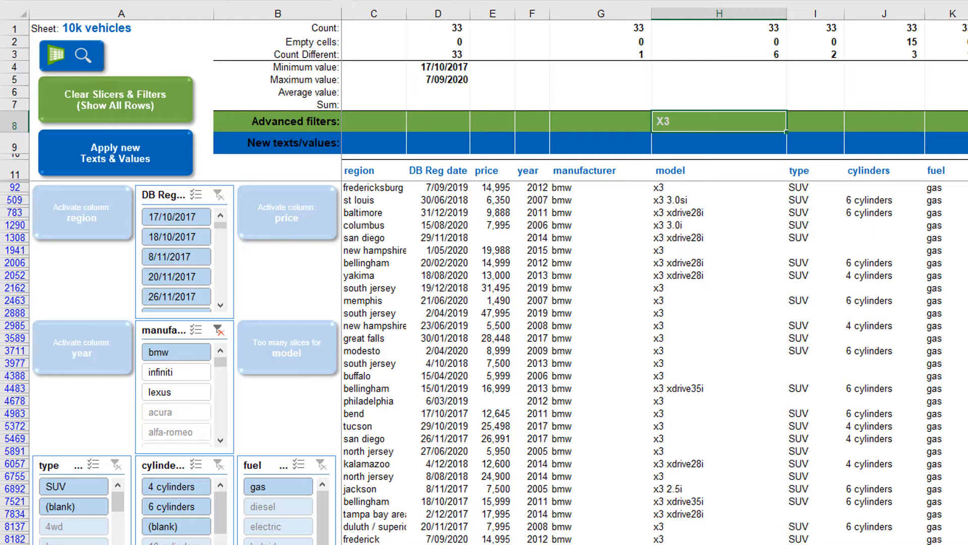
click(177, 88)
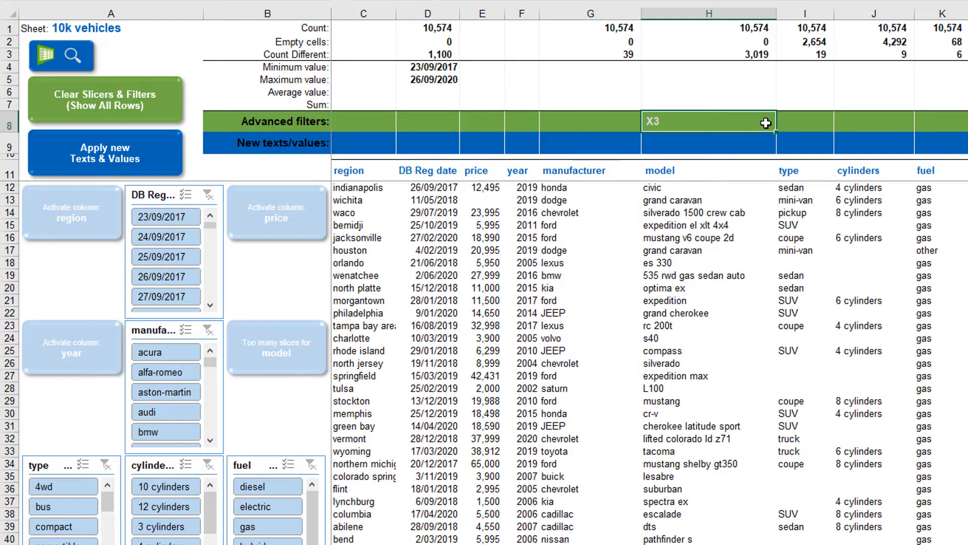
- Filter by MUSTANG model and a 5000>10000 price range, clear filters, then enter 10+ for price
text(MUSTANG)
key(Return)
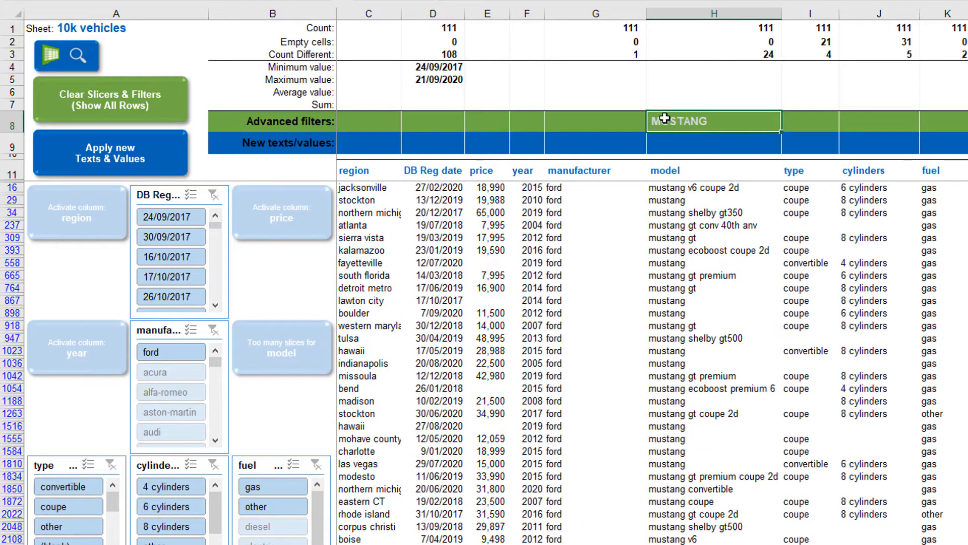
click(494, 119)
text(8000>1000)
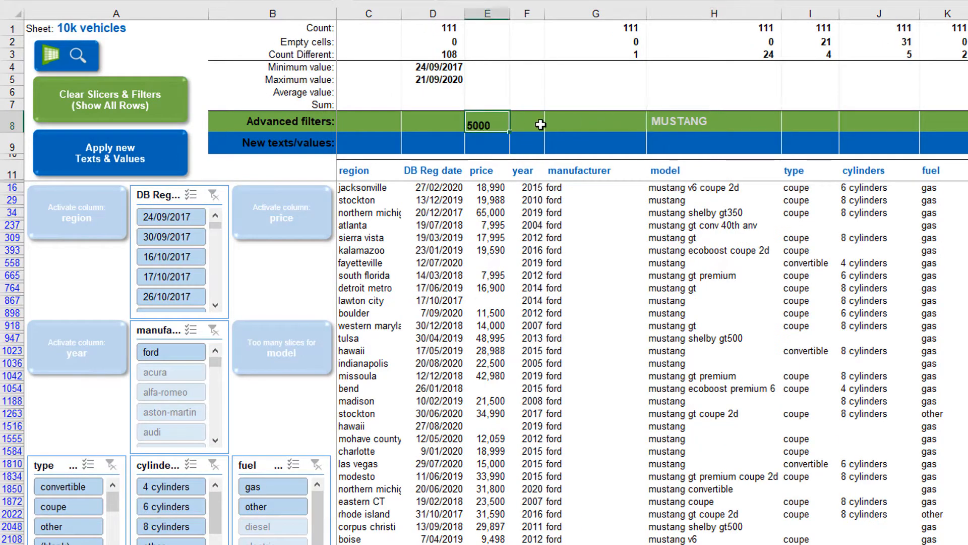
text(0)
key(Return)
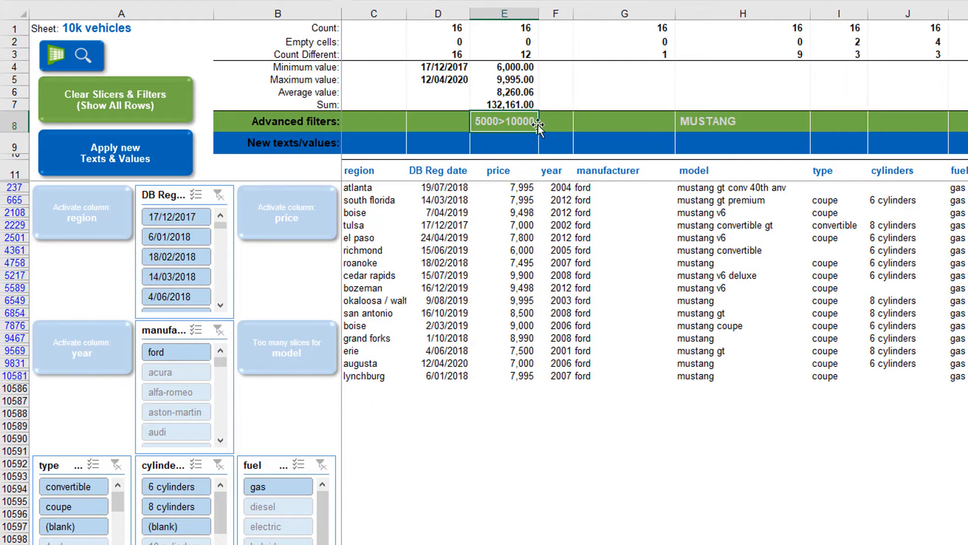
click(186, 103)
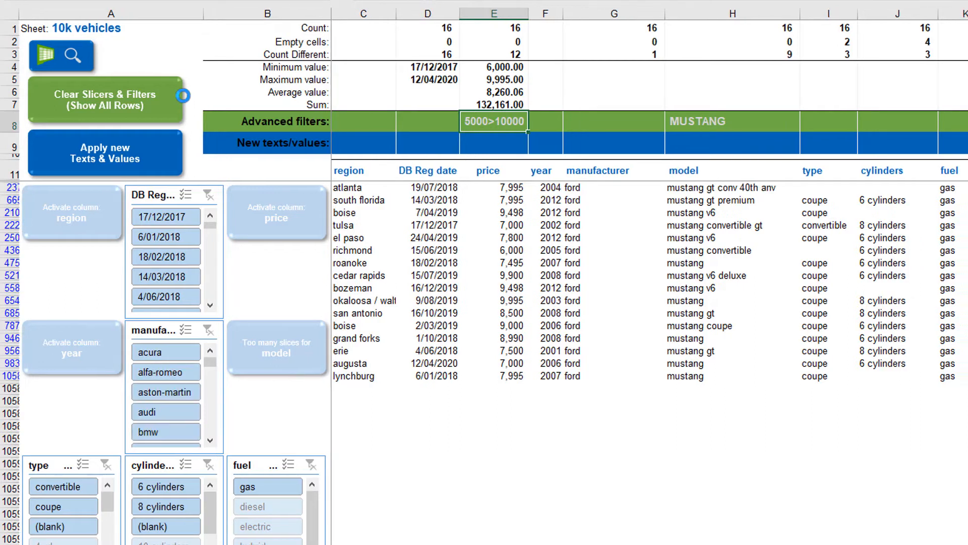
text(10+)
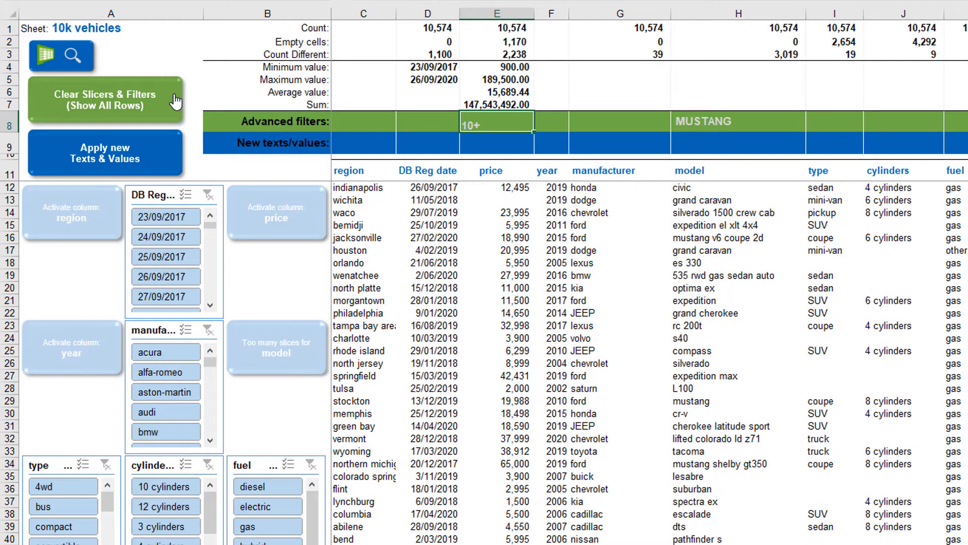
- Apply the 10+ price filter, clear filters, then apply a 5- year filter
key(Return)
click(174, 99)
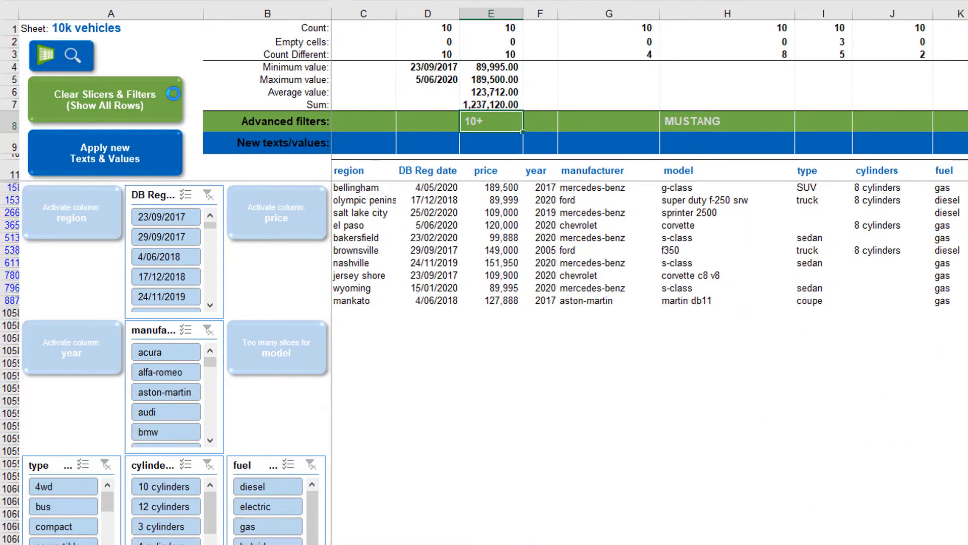
key(Right)
text(5)
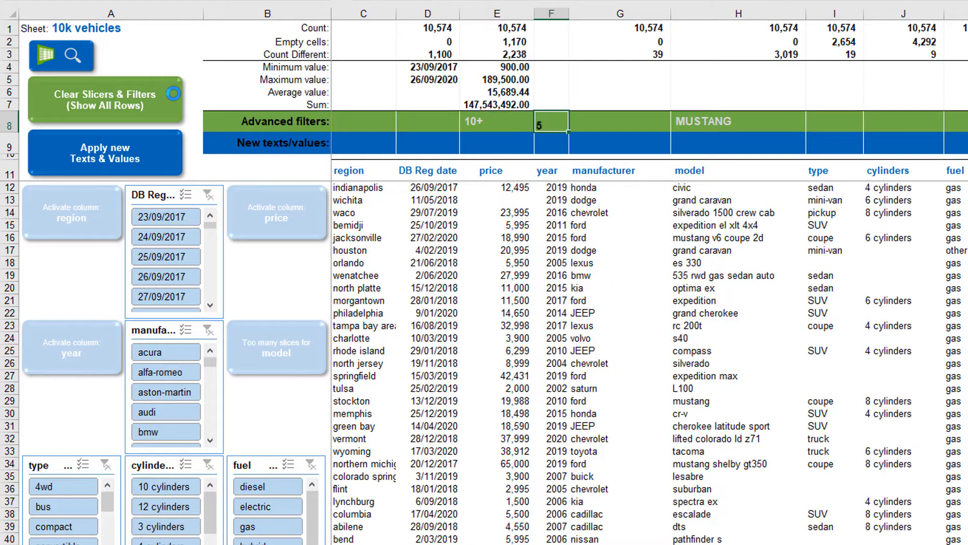
key(Return)
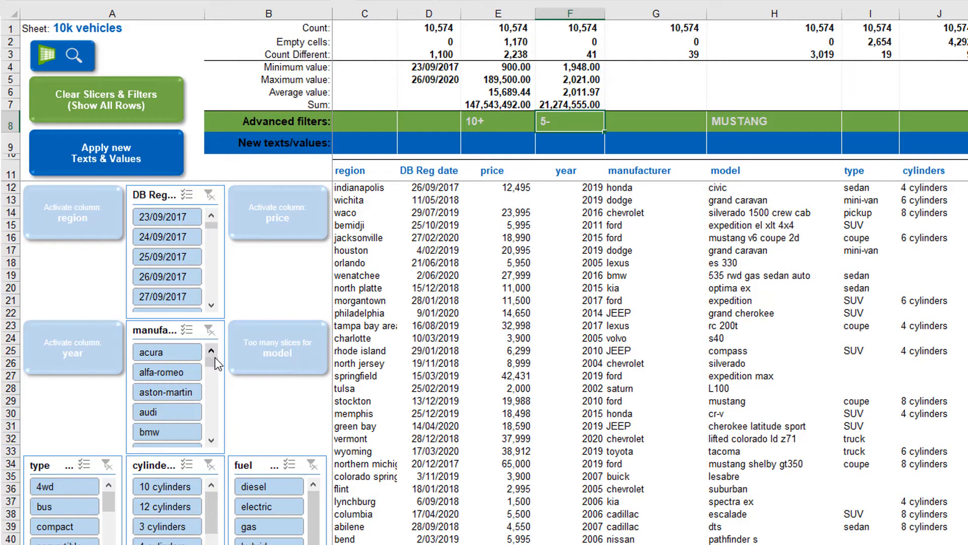
drag(215, 361, 215, 367)
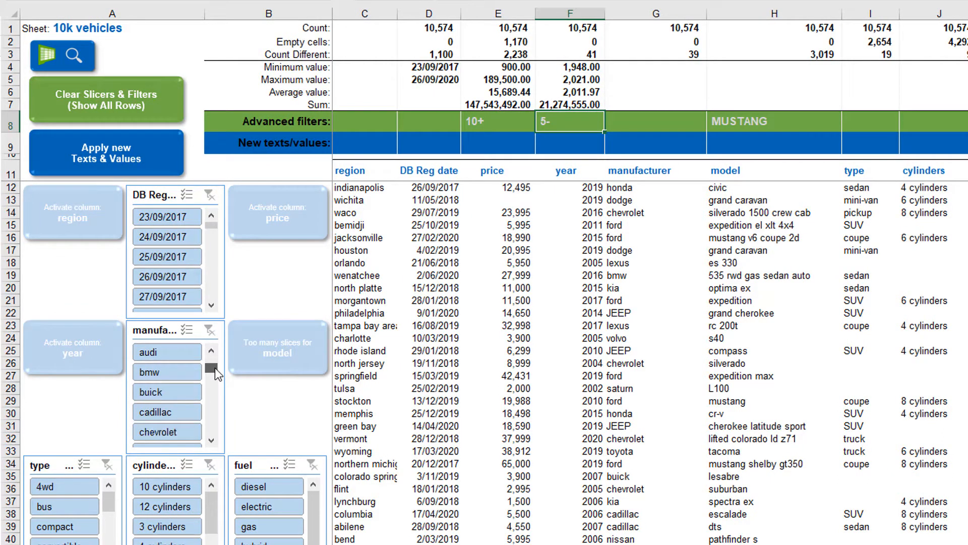
- Filter to 4-cylinder cadillacs and add a REBATE column header in M11
click(191, 410)
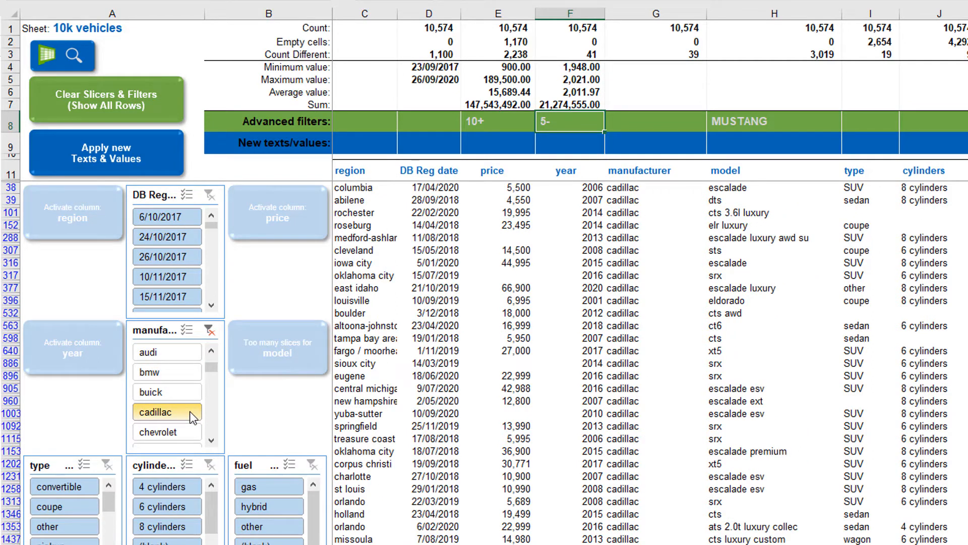
click(192, 484)
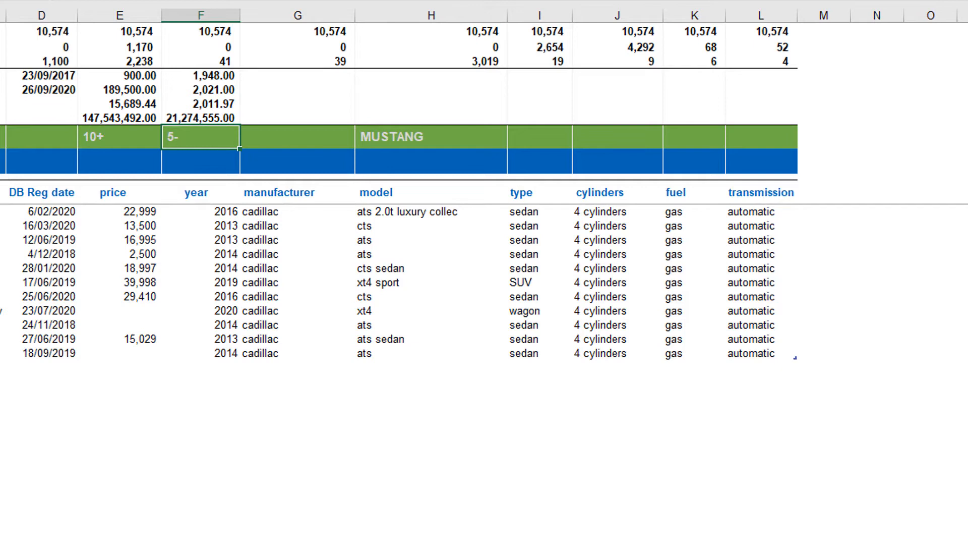
click(829, 192)
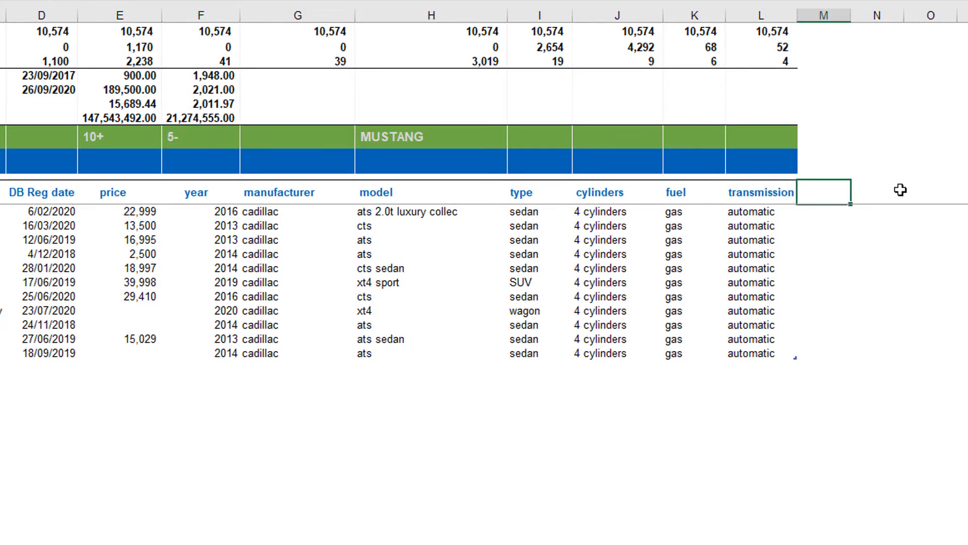
text(REBATE)
key(Return)
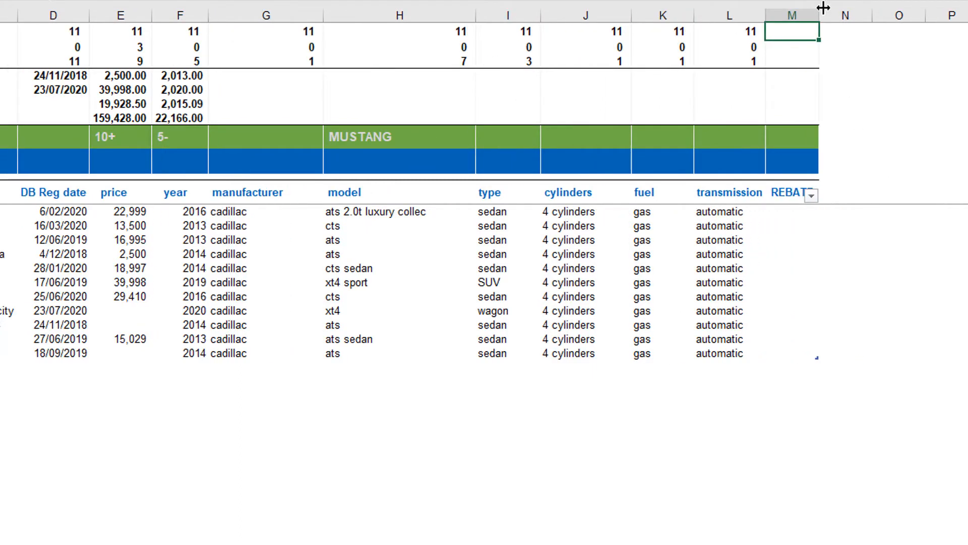
- Widen column M and enter 10% OFF as the REBATE new value in M9
drag(819, 14, 883, 21)
click(831, 162)
text(10% OFF)
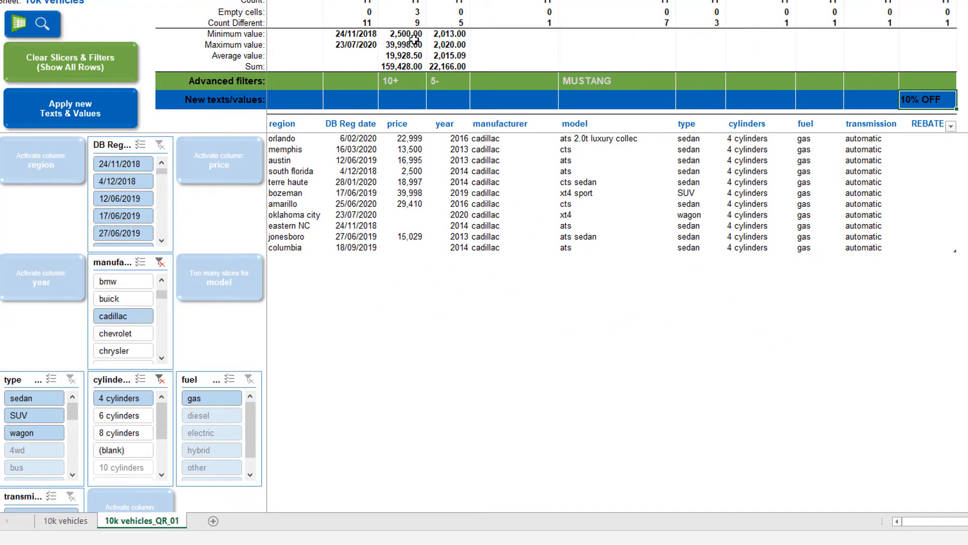
- Write 10% OFF into the filtered rows, then reselect cadillac and 4 cylinders to verify
click(123, 107)
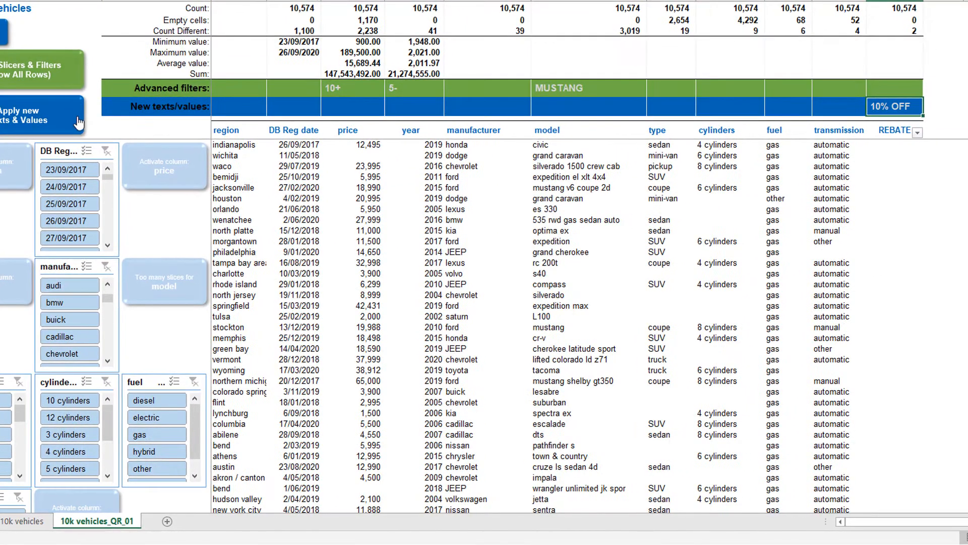
click(92, 335)
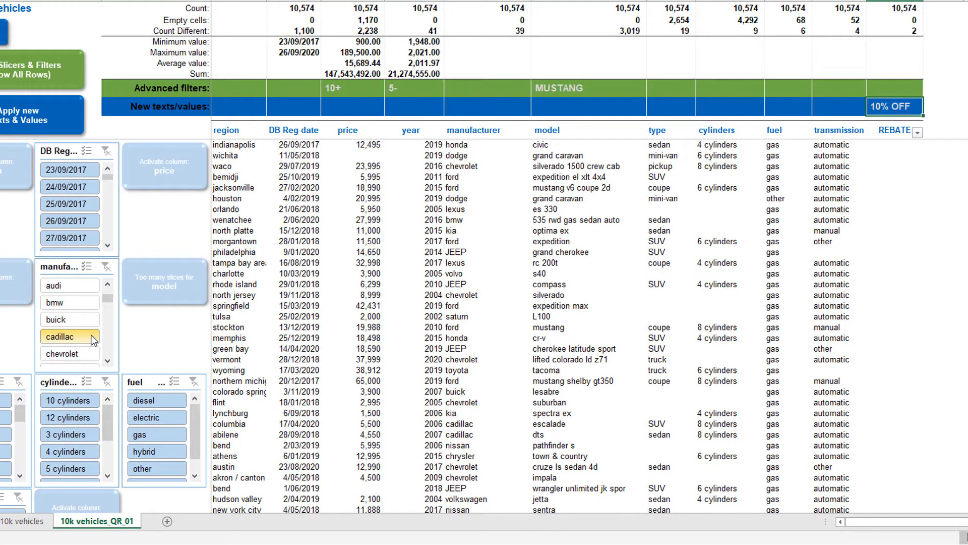
click(94, 401)
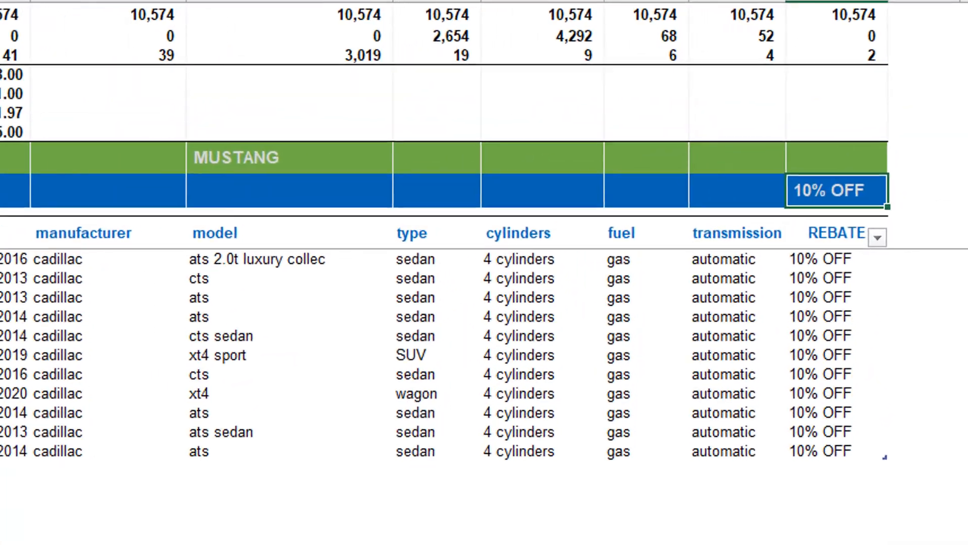
- Append Cash Only to the 10% OFF rebate and re-filter to 4-cylinder cadillacs to verify
key(Delete)
text(Cash)
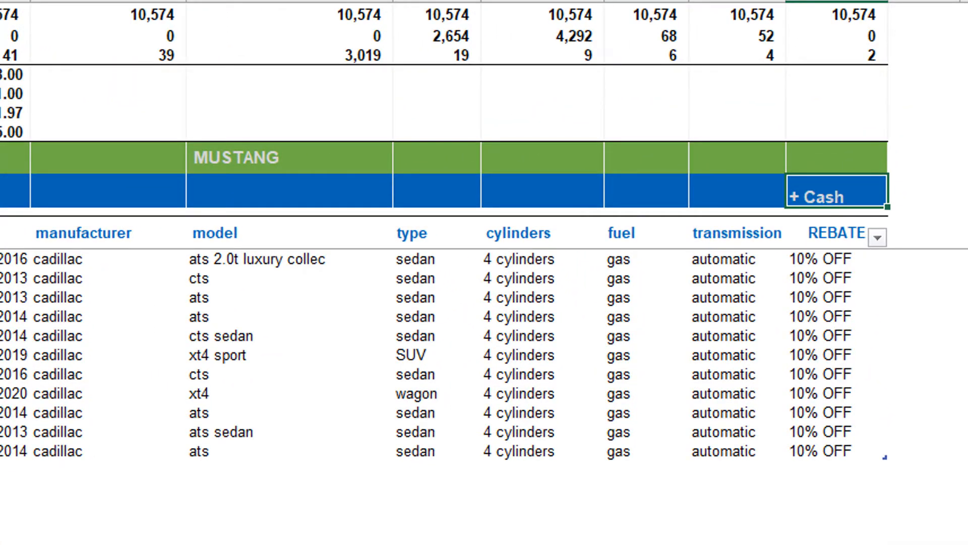
text( Only)
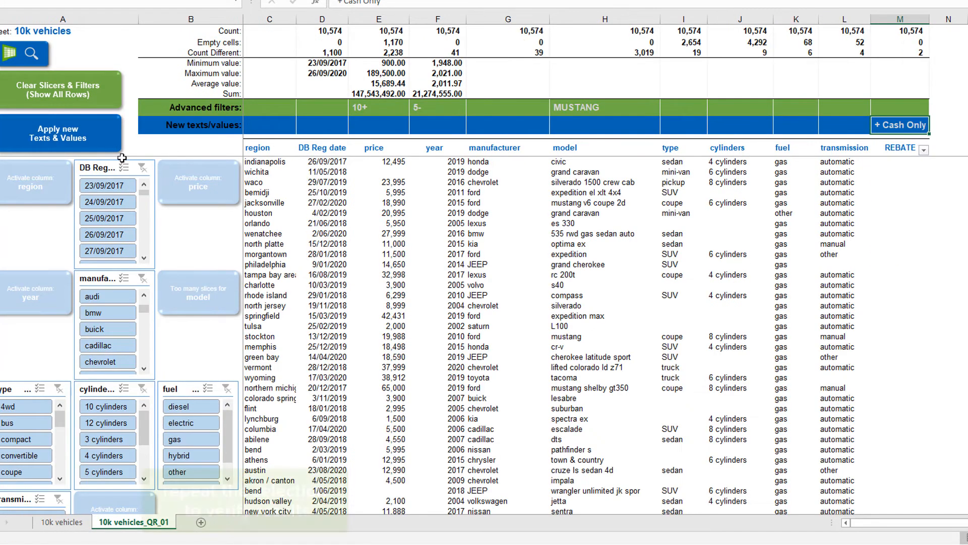
click(122, 343)
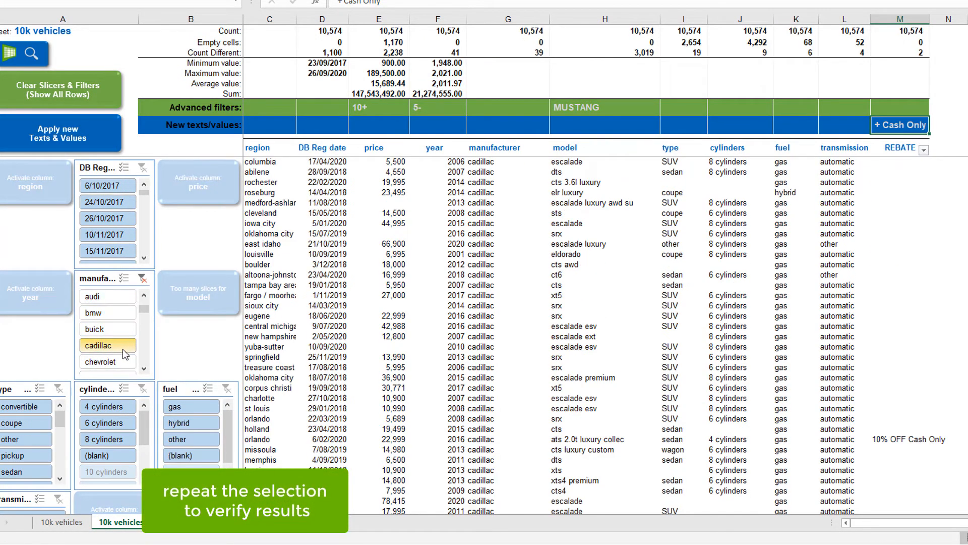
click(129, 407)
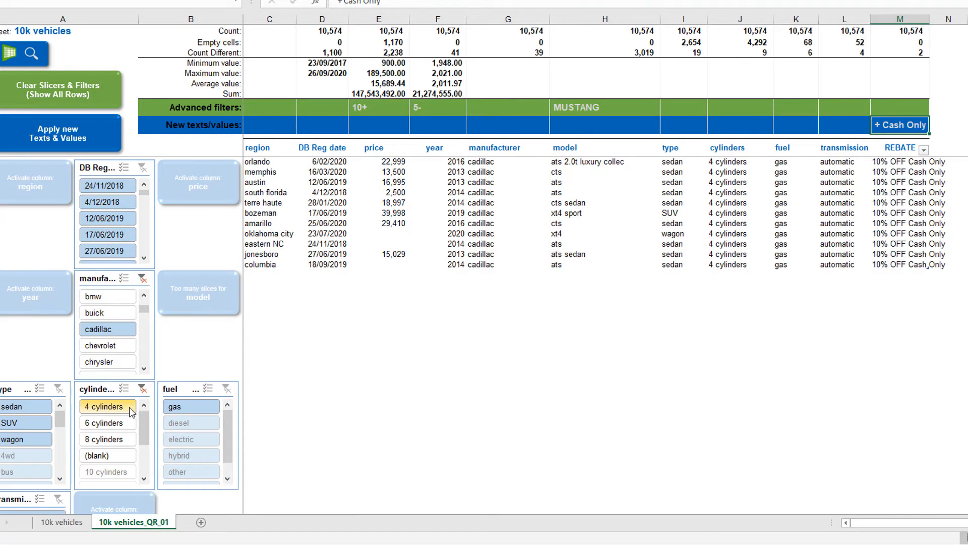